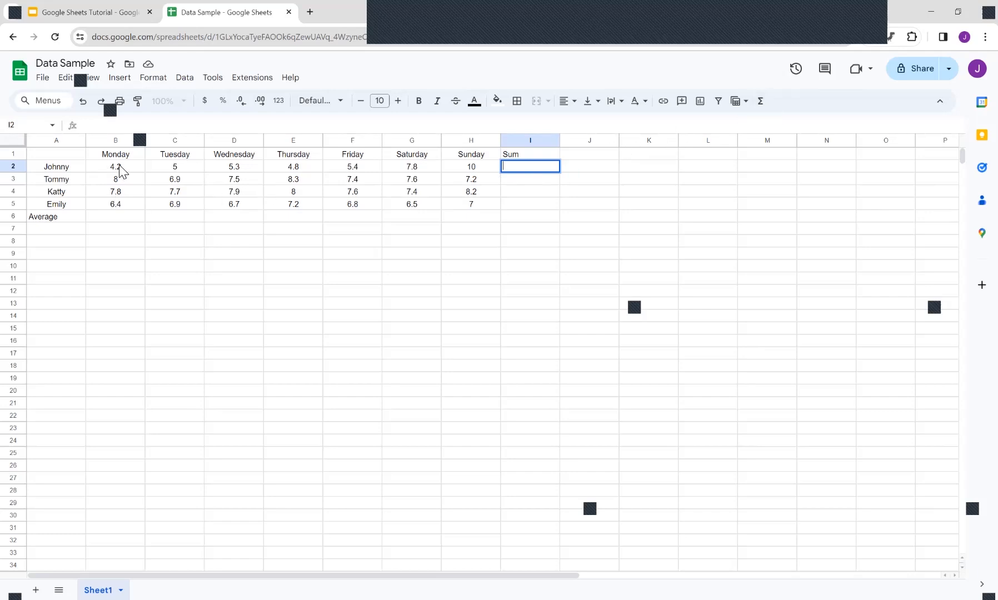
Step: Select Johnny's Monday to Sunday values and insert a SUM formula for them in the Sum column
drag(119, 167, 239, 167)
drag(396, 170, 467, 169)
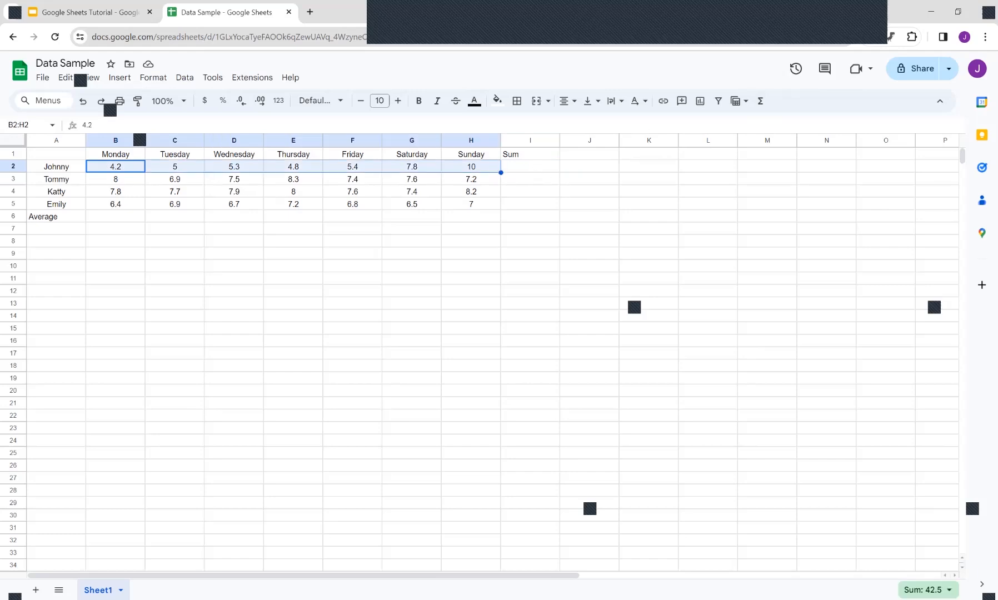
click(761, 101)
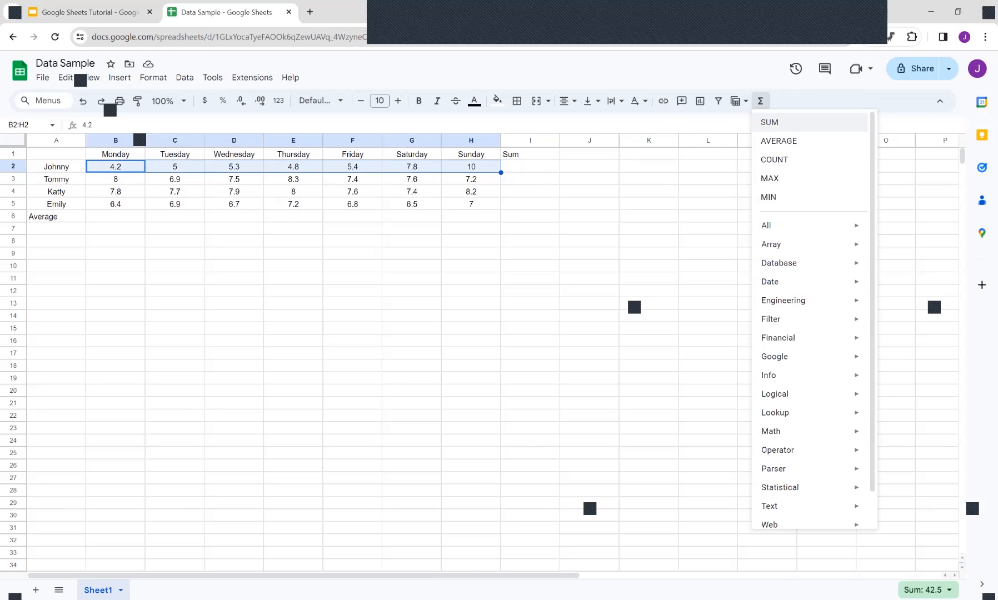
click(770, 123)
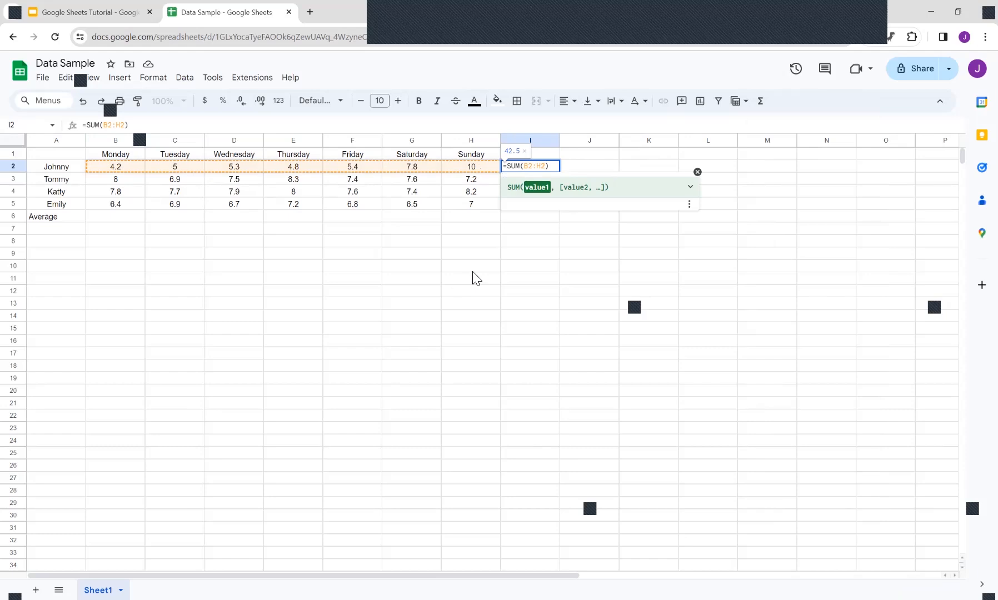
key(Return)
Step: Fill the SUM formula down the Sum column for Tommy, Katty and Emily
click(556, 169)
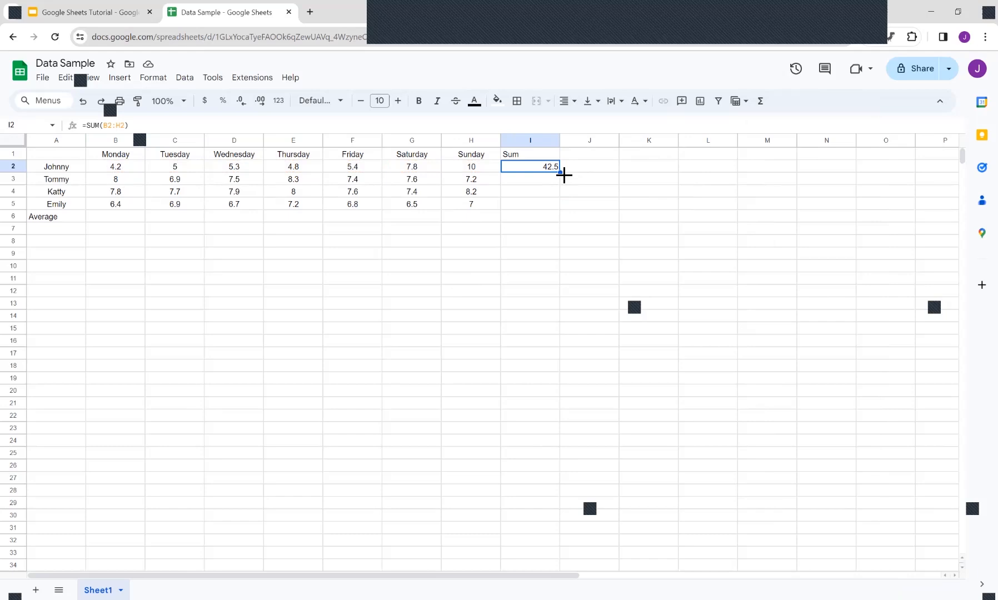
drag(563, 174, 558, 203)
Step: Enter =AVERAGE(B2:B5) in the Average row under Monday, accepting the suggested formula
click(110, 219)
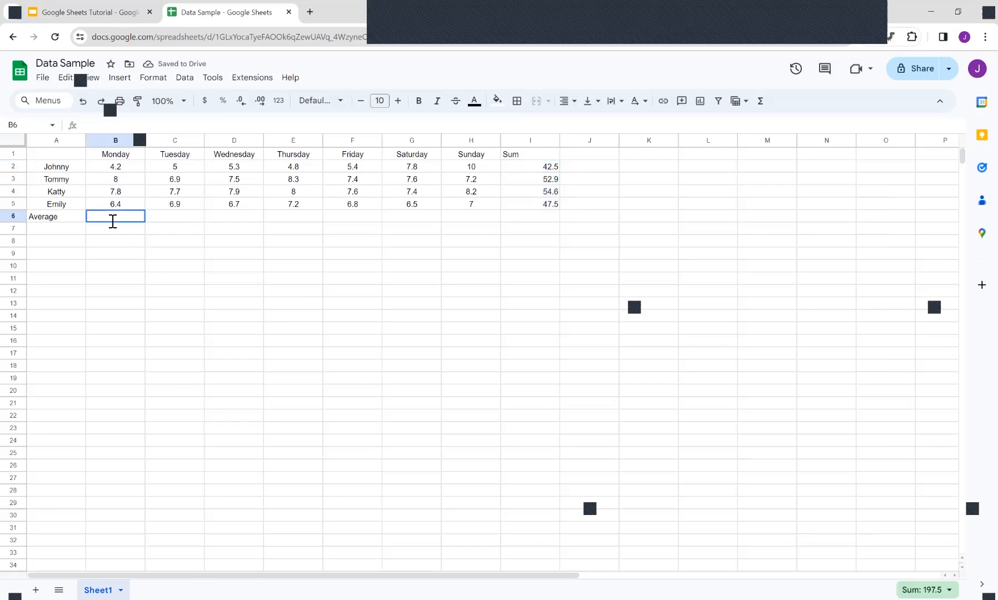
double_click(112, 221)
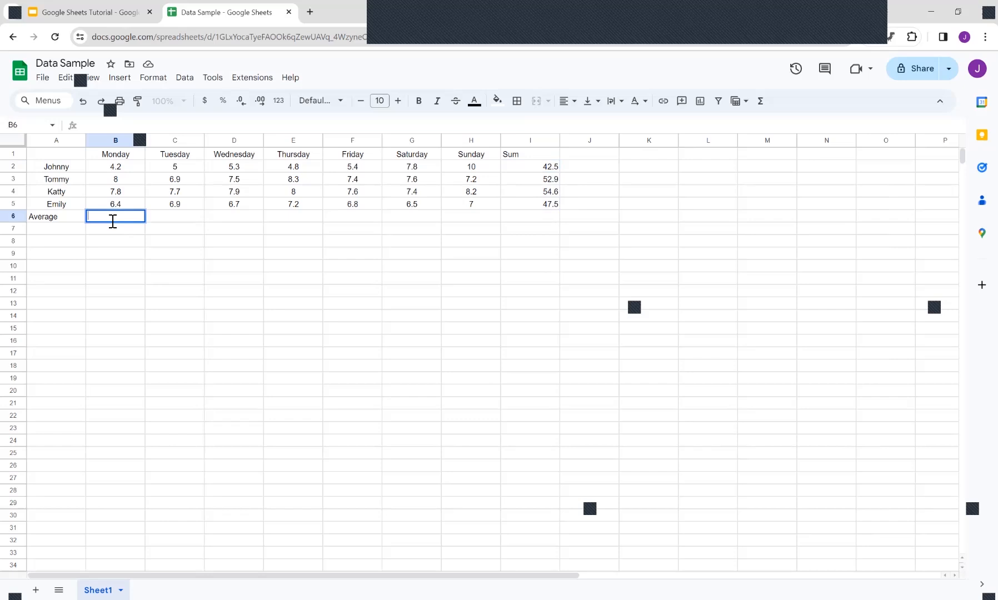
text(=average)
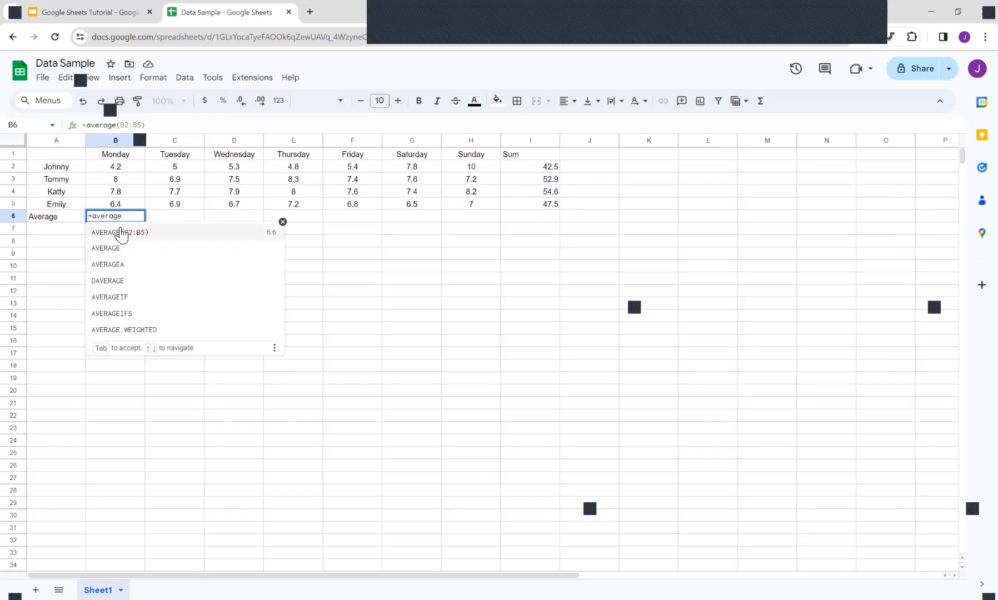
click(118, 236)
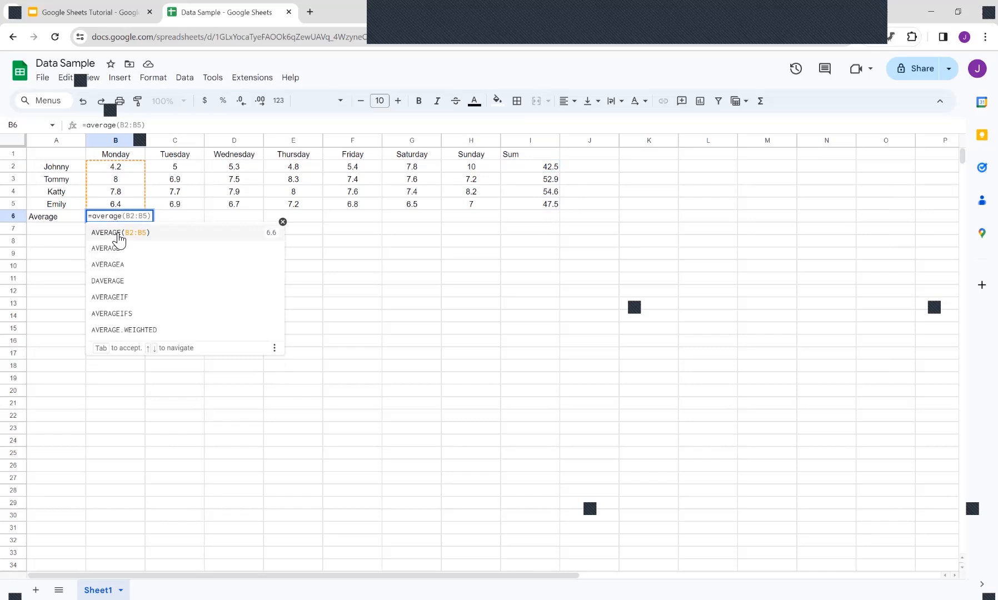
click(147, 278)
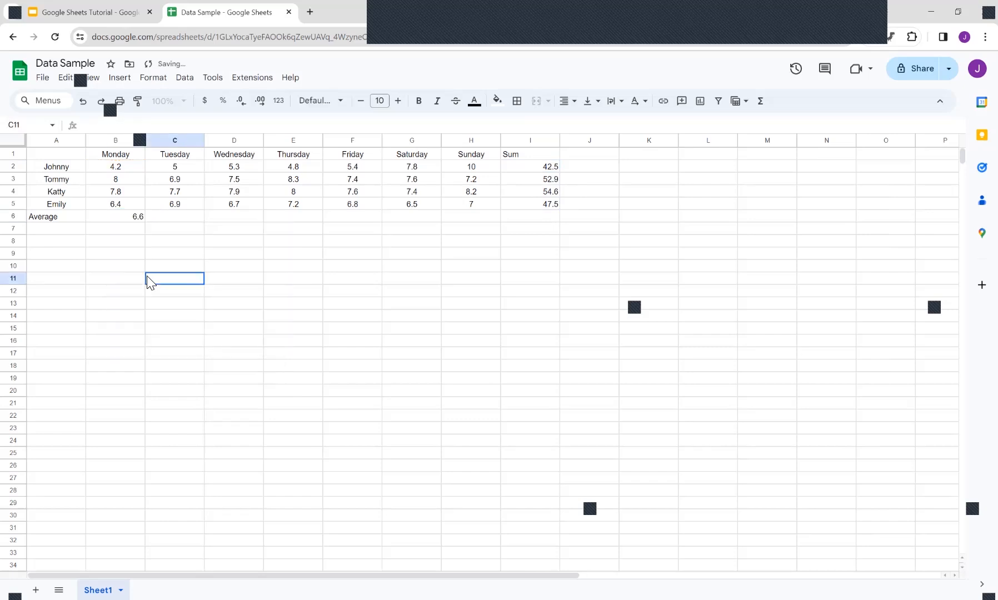
Step: Fill the Average formula across the row through the Sum column
click(133, 216)
drag(145, 222, 534, 217)
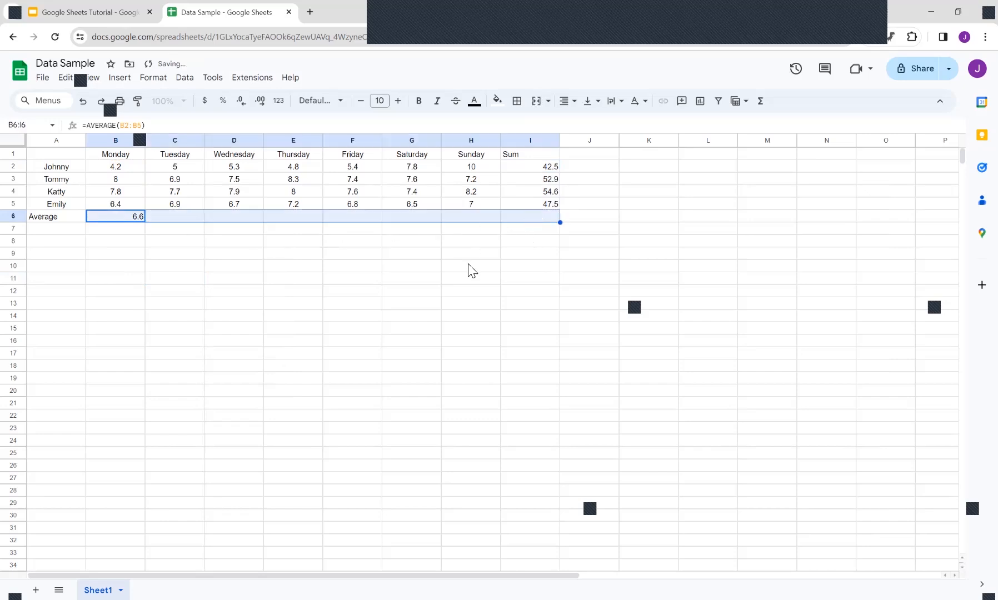
click(475, 294)
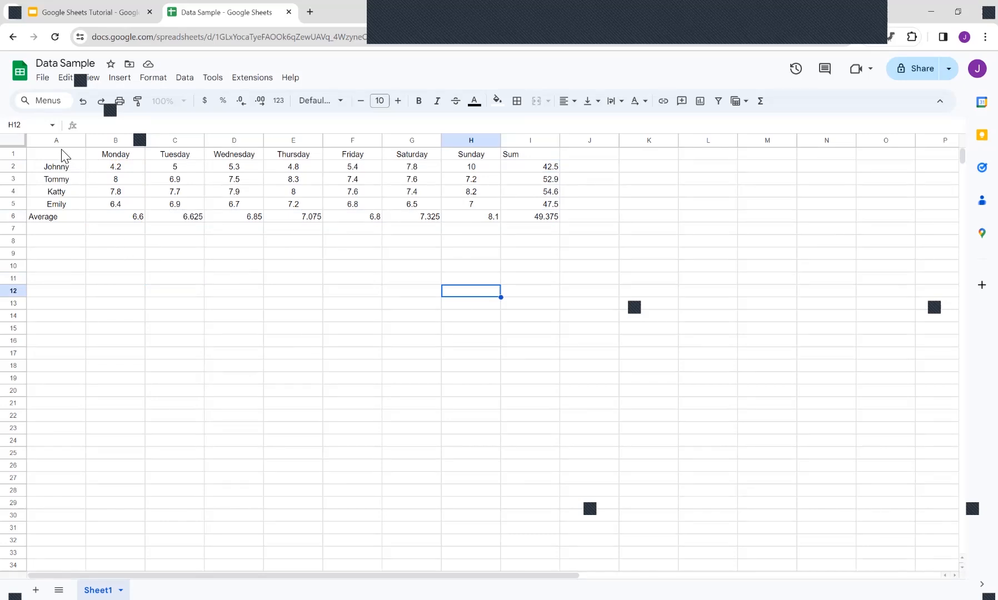
Step: Select the table A1:H5 with names and days and insert a chart
drag(57, 151, 481, 200)
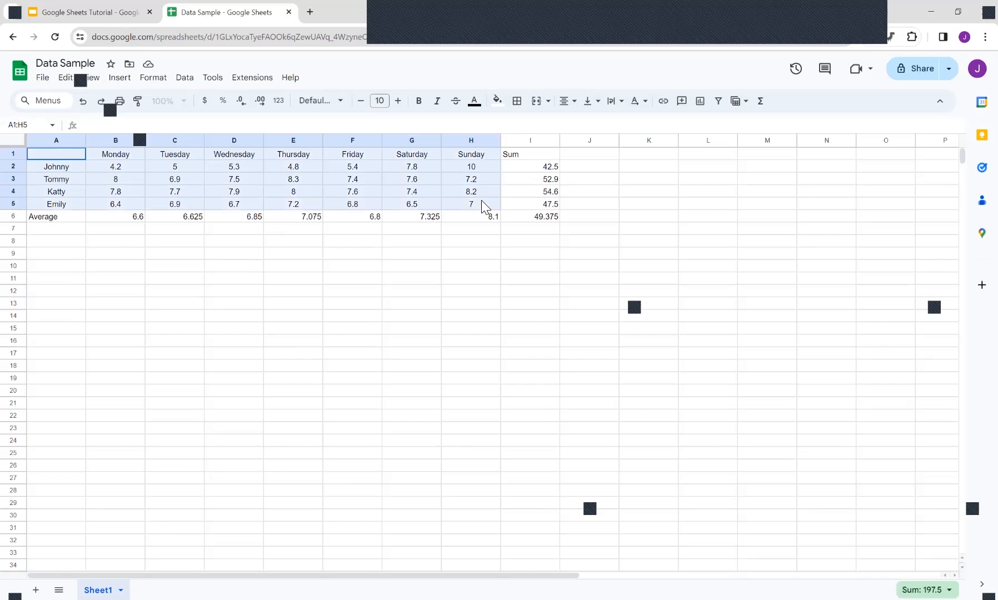
click(174, 267)
drag(81, 154, 475, 207)
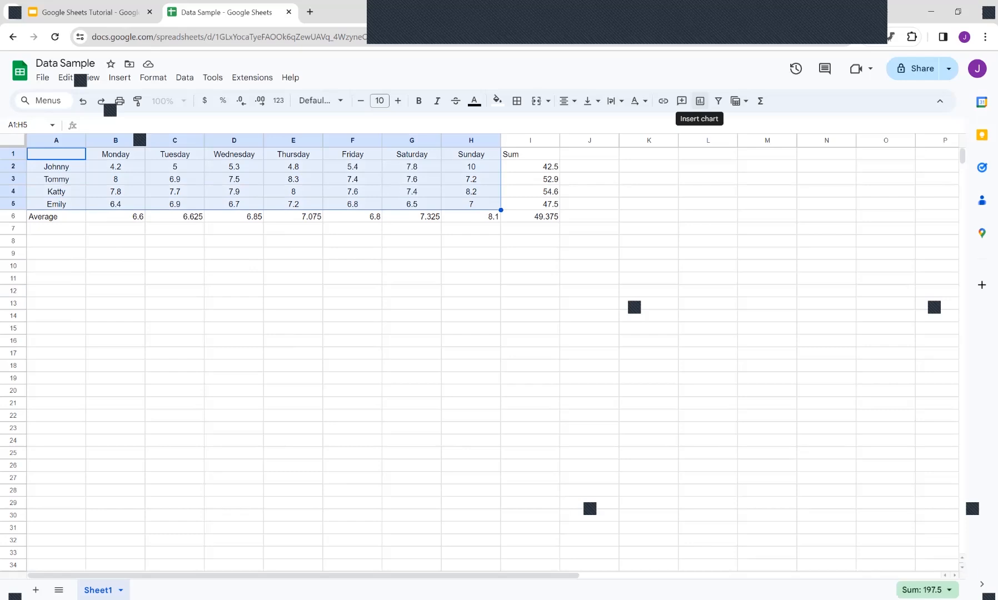
click(700, 100)
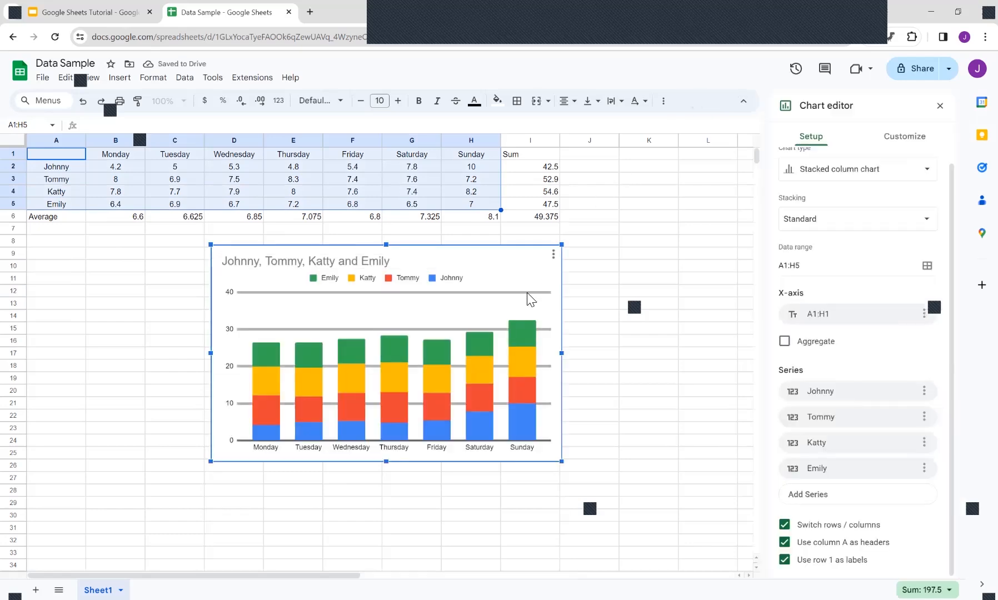
Step: Change the chart type to a plain Column chart
scroll(858, 356, up, 1)
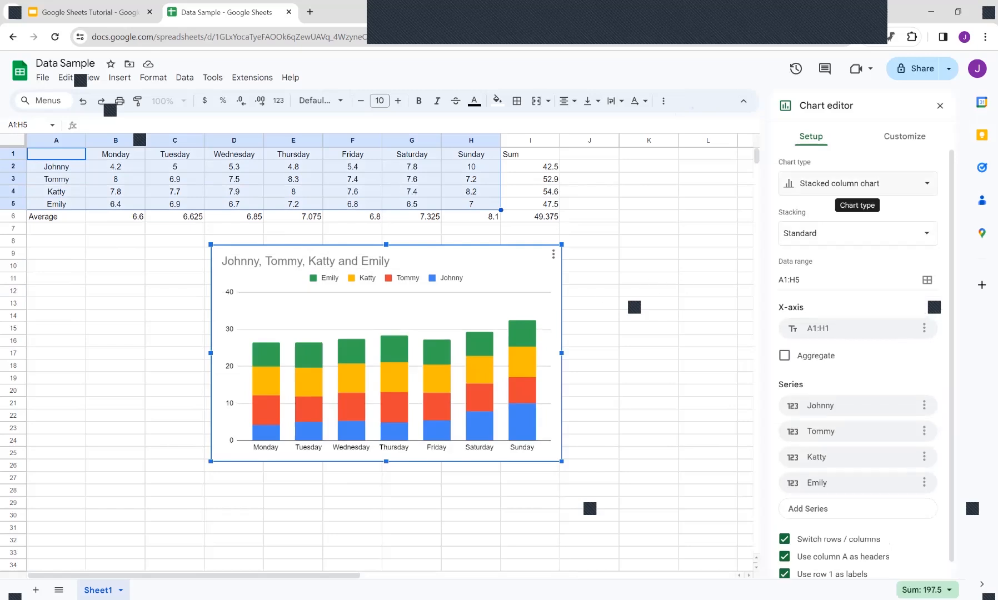
click(856, 184)
scroll(858, 361, down, 3)
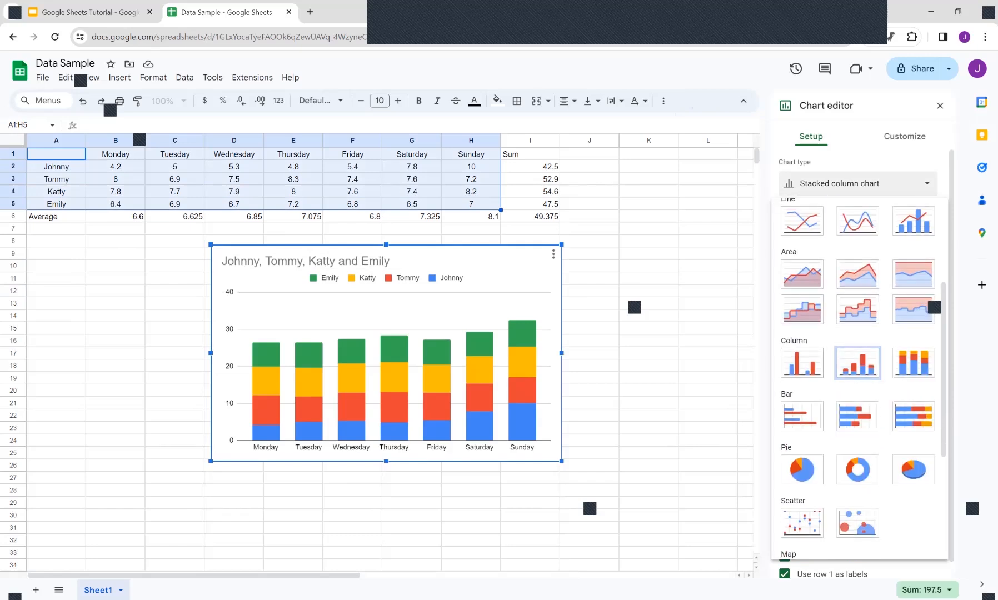
click(802, 363)
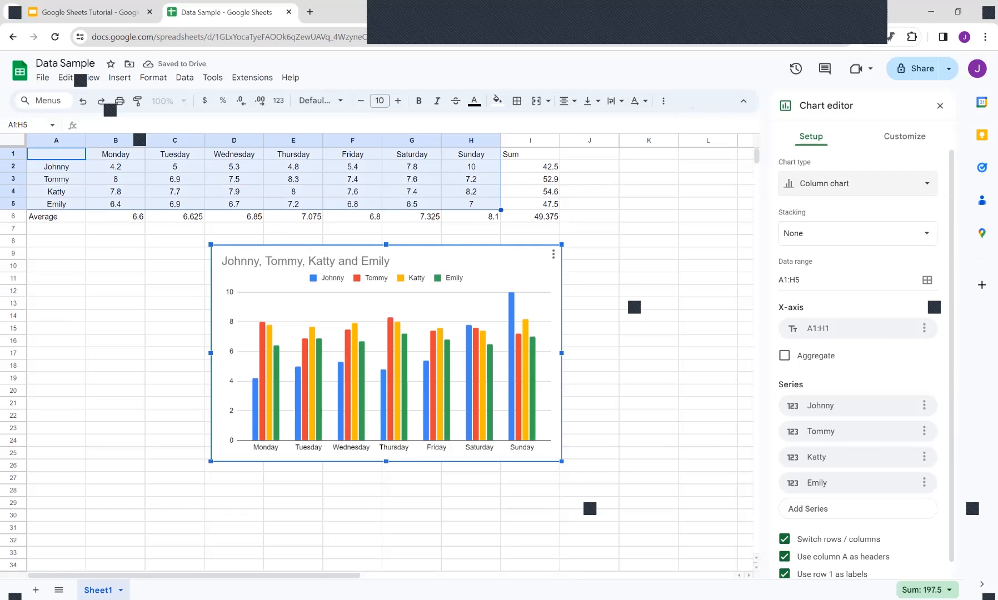
Step: Switch rows and columns so the people form the x-axis categories and the days form the series
scroll(858, 362, down, 1)
scroll(858, 363, up, 1)
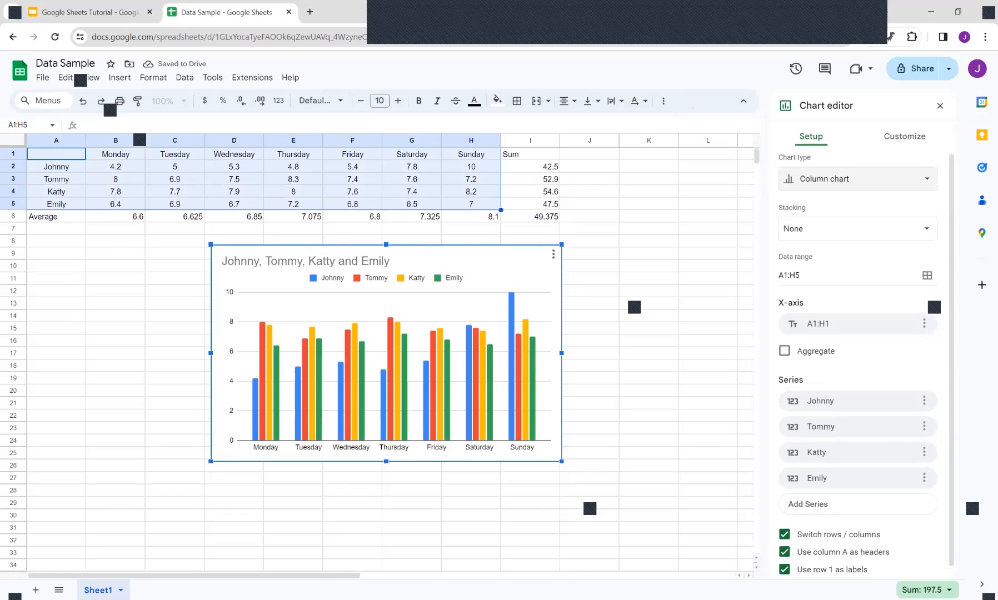
scroll(859, 362, up, 1)
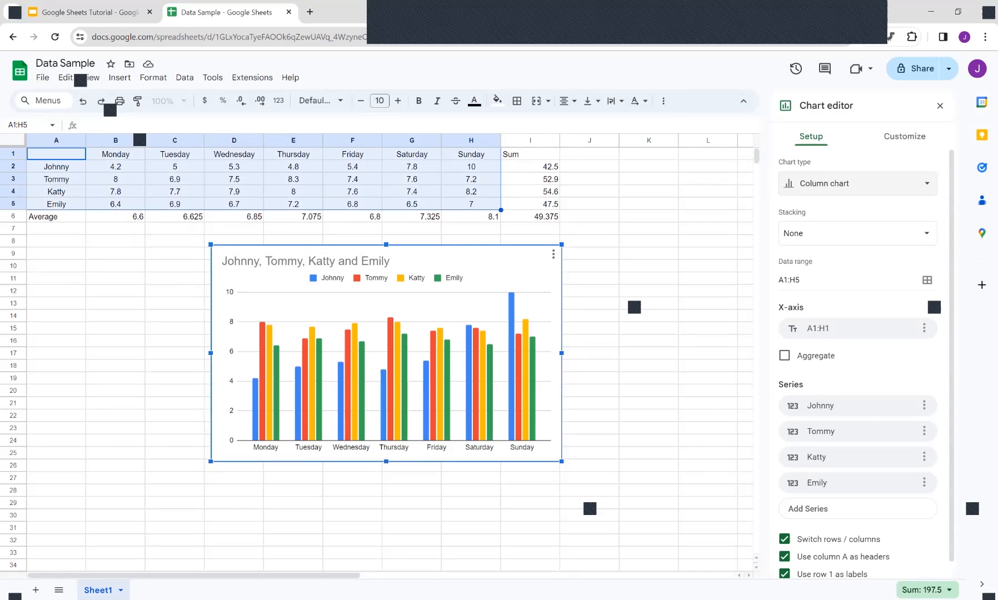
scroll(859, 362, down, 1)
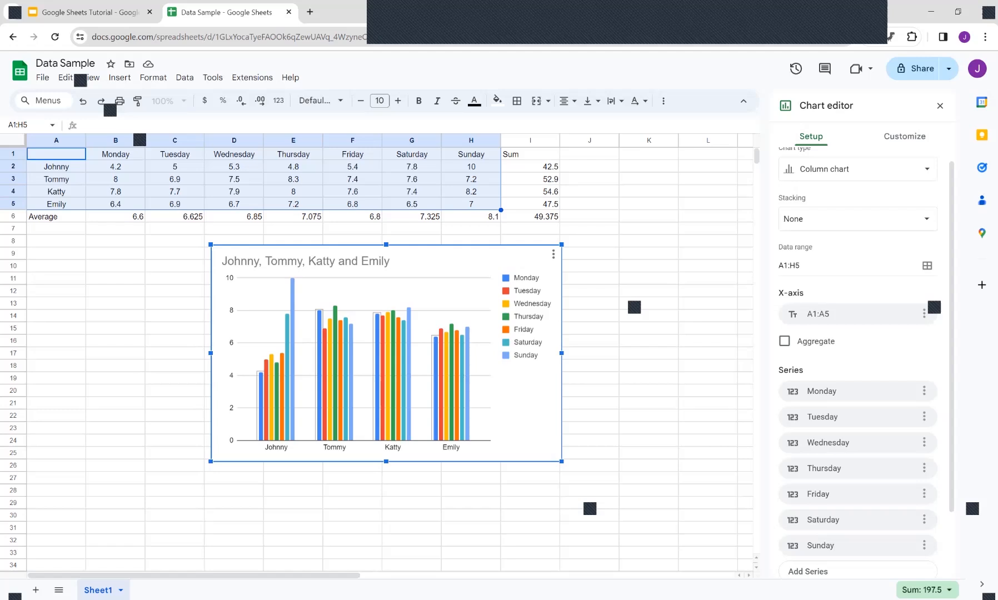
Step: Set the fill colour of the Monday series bars to magenta
double_click(261, 407)
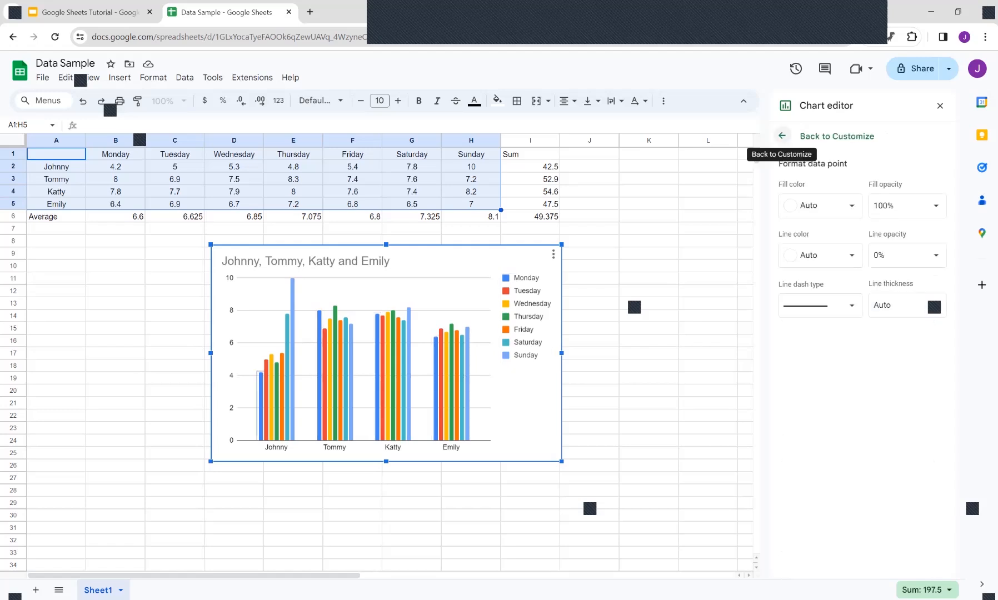
click(783, 135)
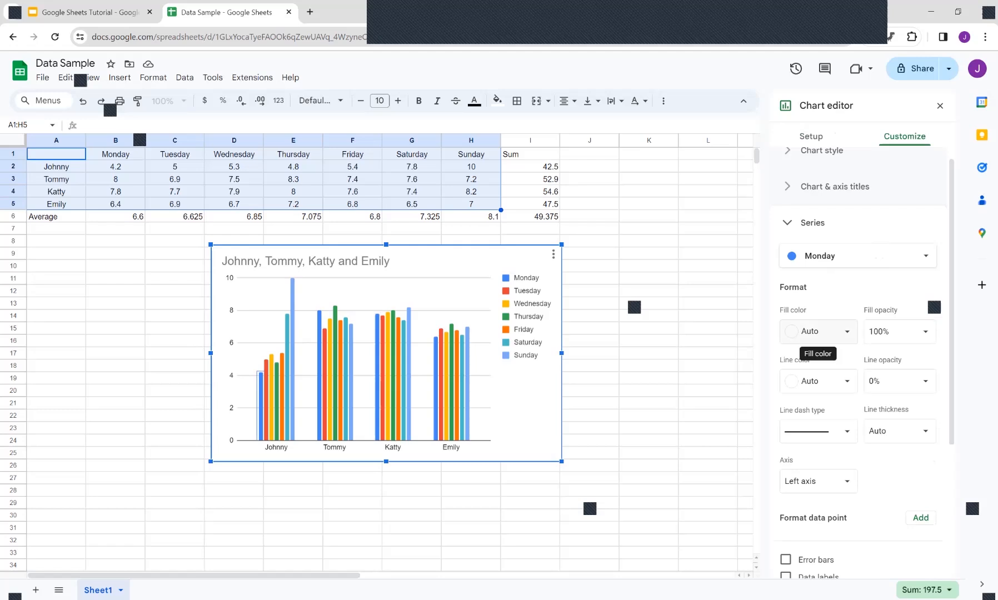
click(818, 331)
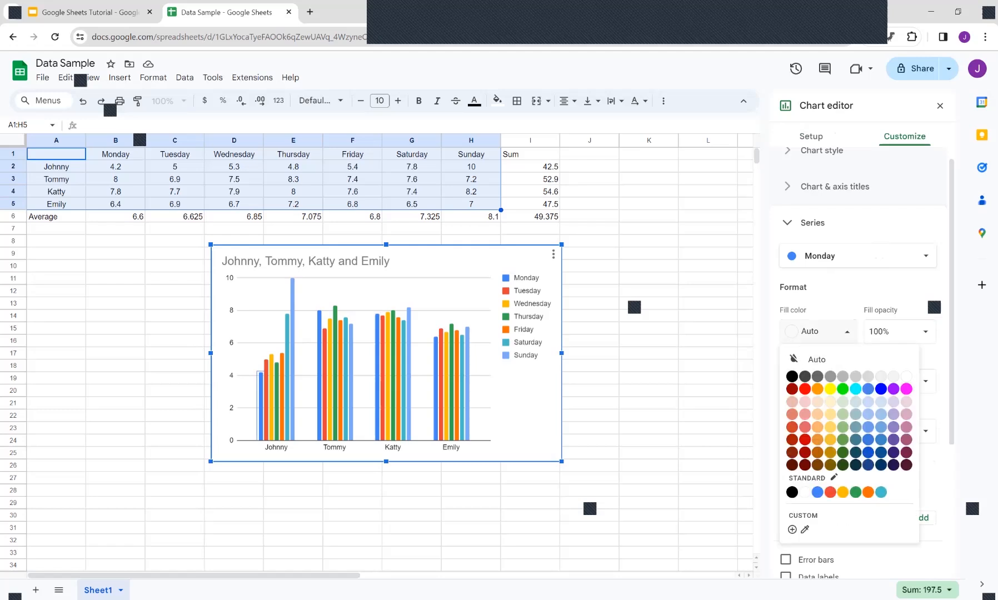
click(907, 389)
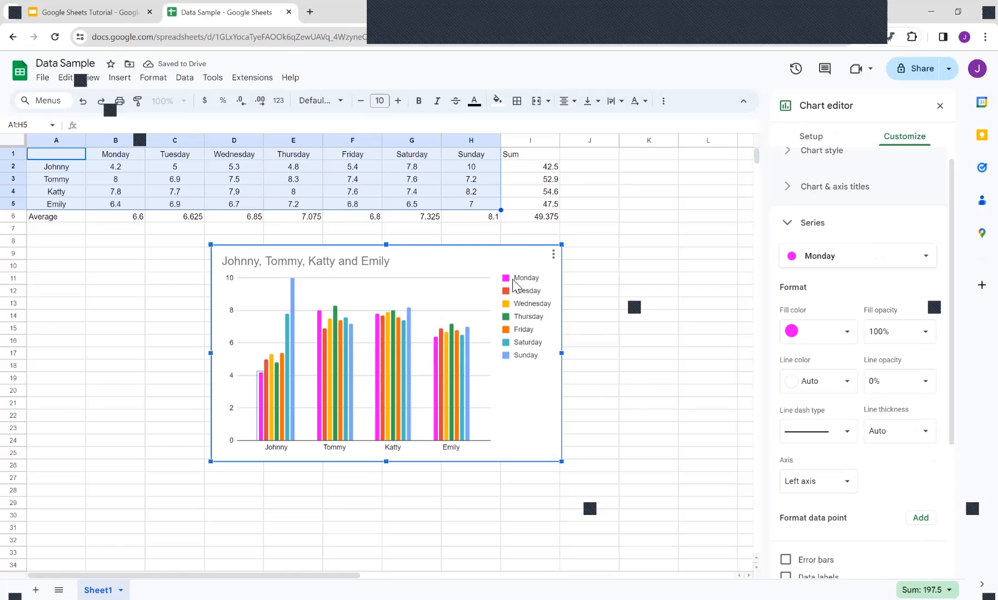
Step: Delete the column chart
click(516, 256)
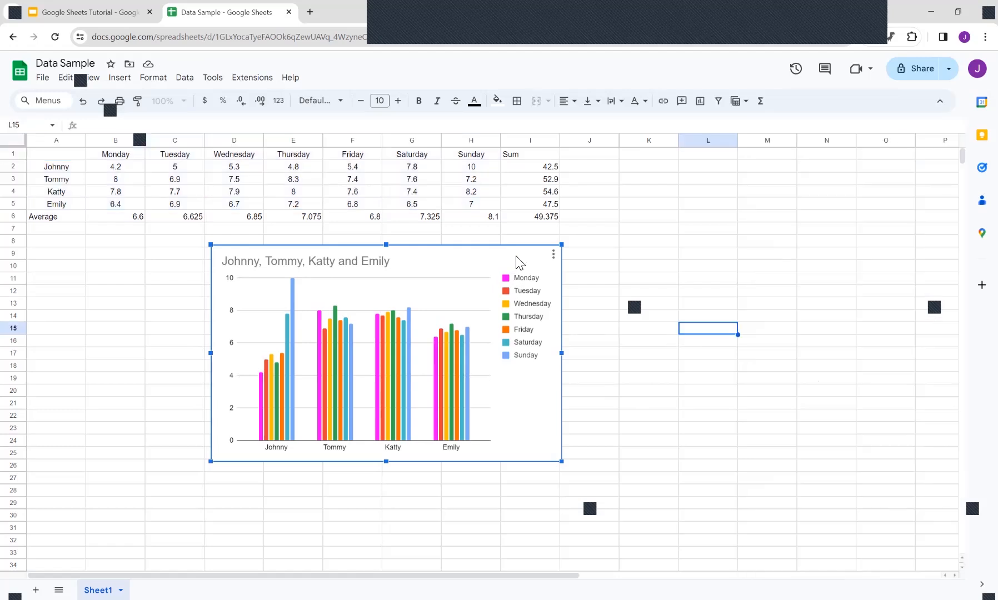
key(Delete)
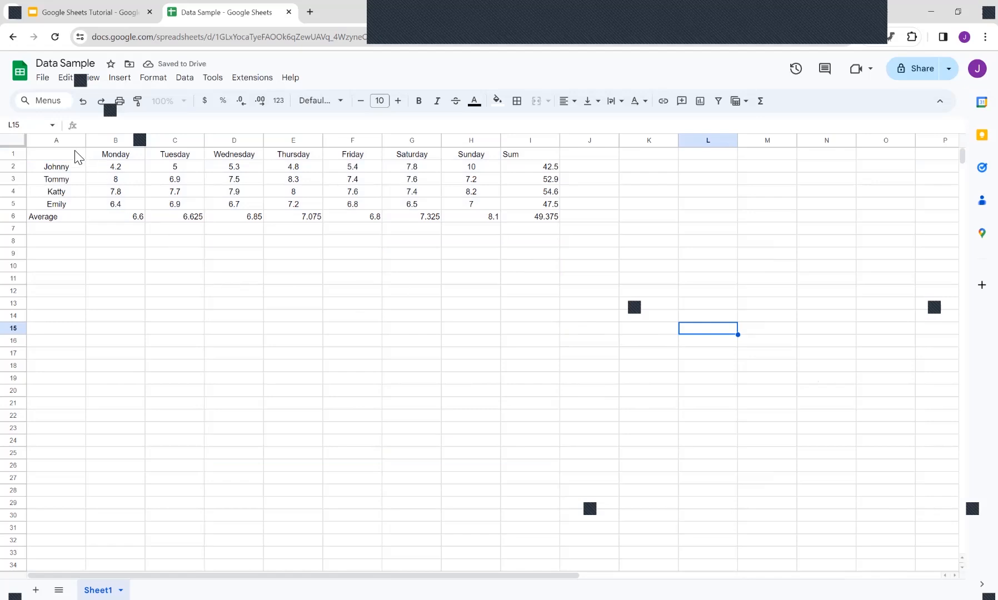
Step: Insert a chart from Johnny's row A1:H2 and move it a couple of rows lower
drag(55, 154, 464, 174)
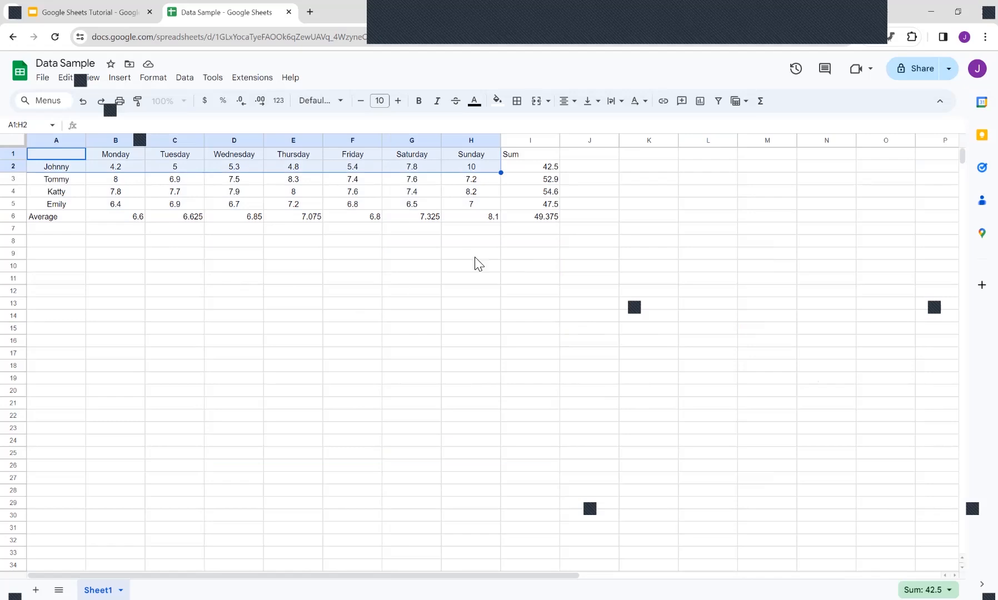
click(700, 100)
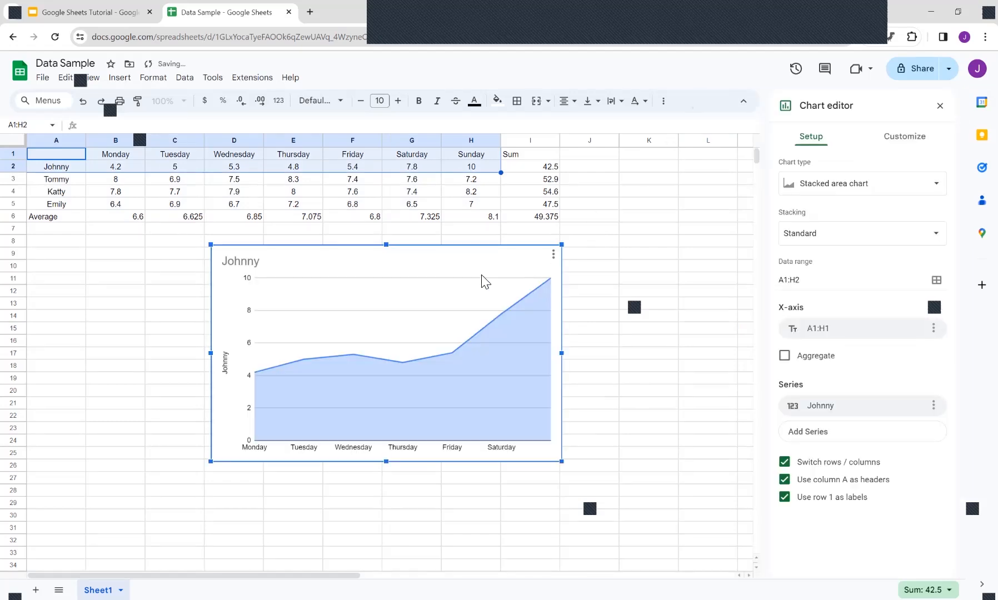
drag(492, 265, 513, 296)
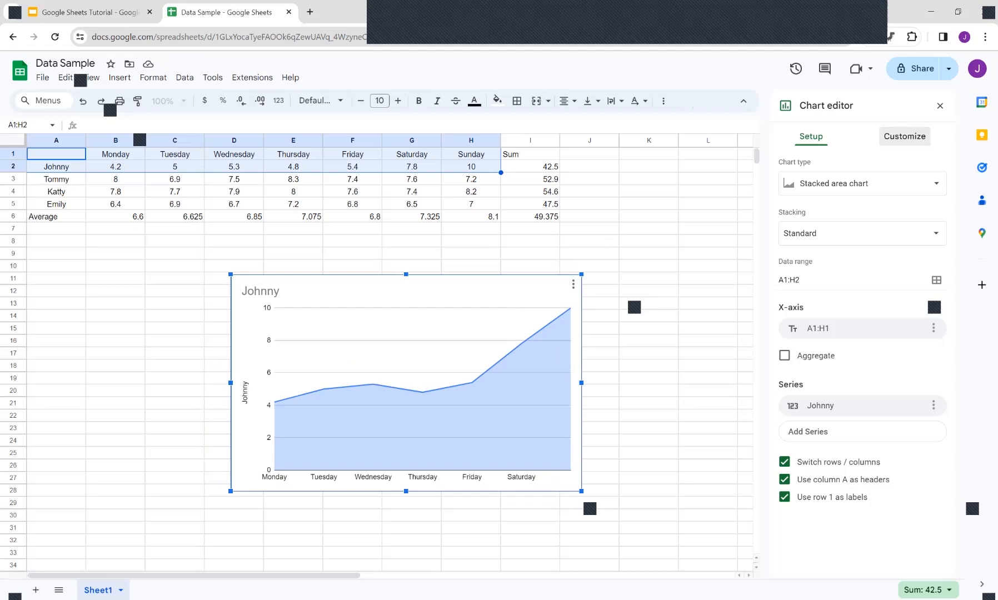
Step: Add a trendline to the Johnny series in the chart customization settings
click(904, 136)
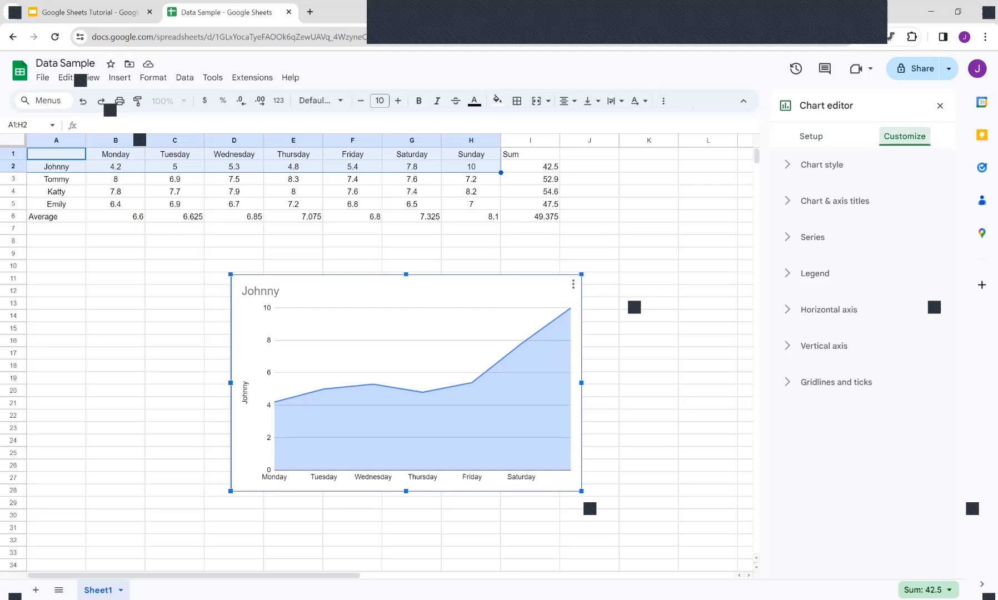
click(813, 237)
scroll(859, 361, up, 2)
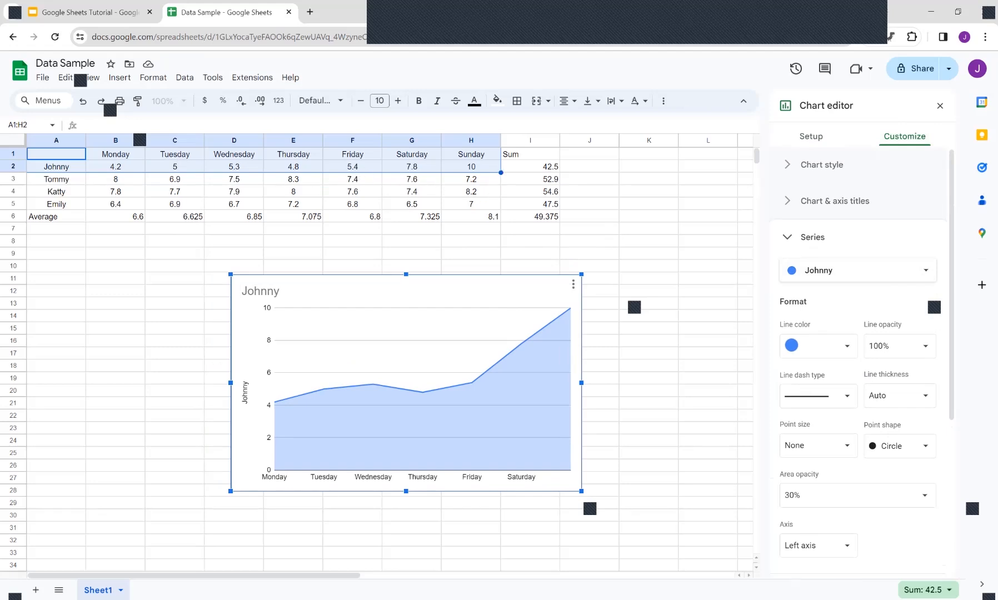
scroll(859, 361, down, 1)
scroll(859, 361, down, 3)
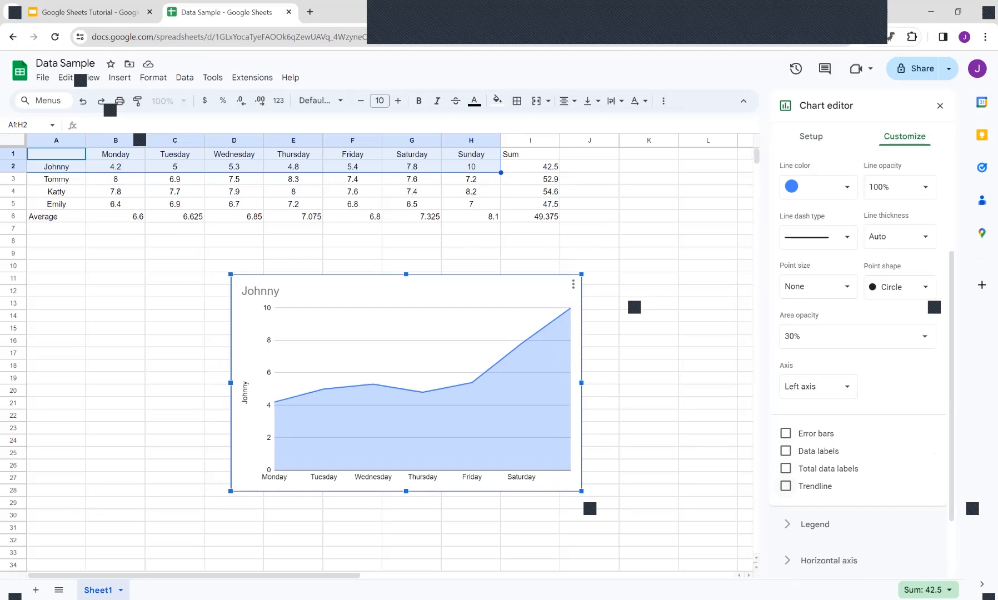
click(786, 486)
scroll(878, 422, down, 3)
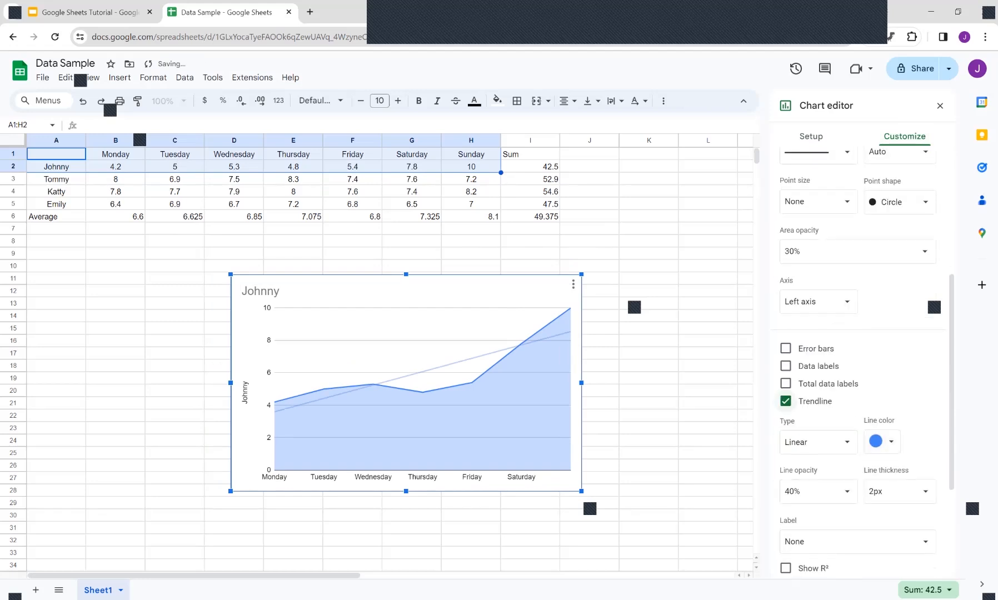
Step: Set the trendline type to Exponential and its label to Use Equation, then close the chart editor
click(816, 394)
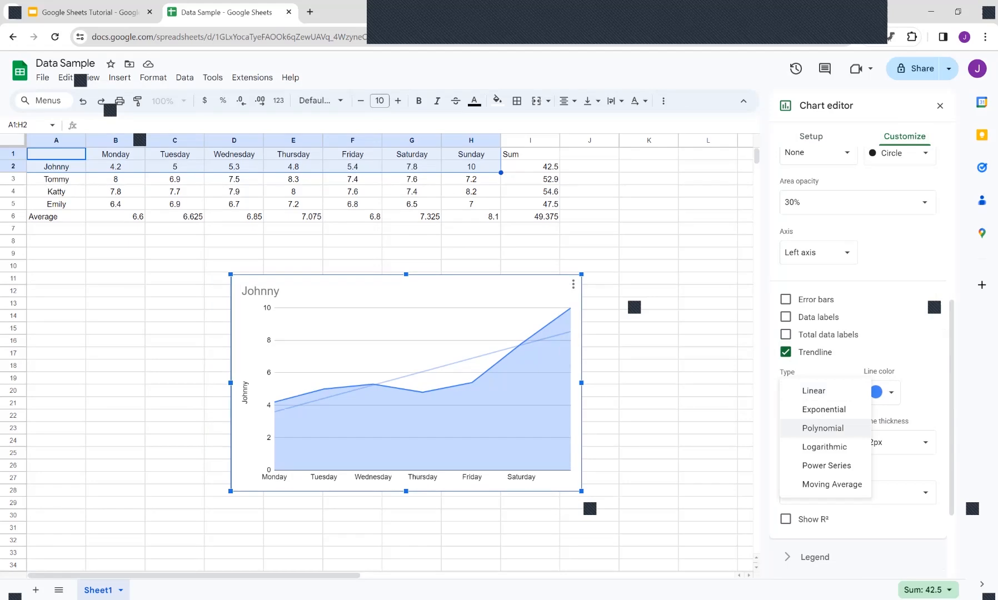
click(824, 409)
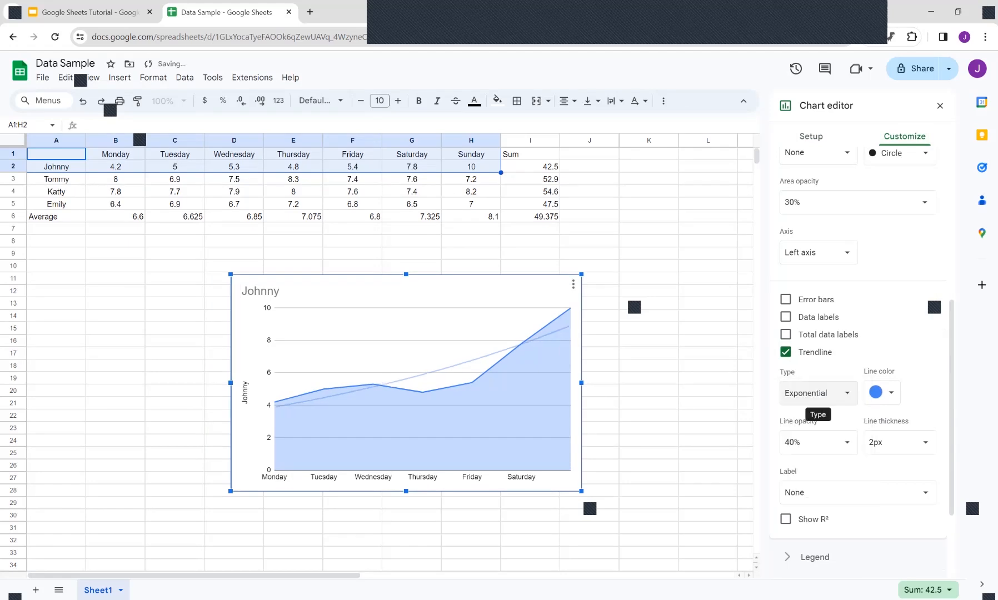
scroll(817, 395, down, 1)
scroll(856, 445, down, 1)
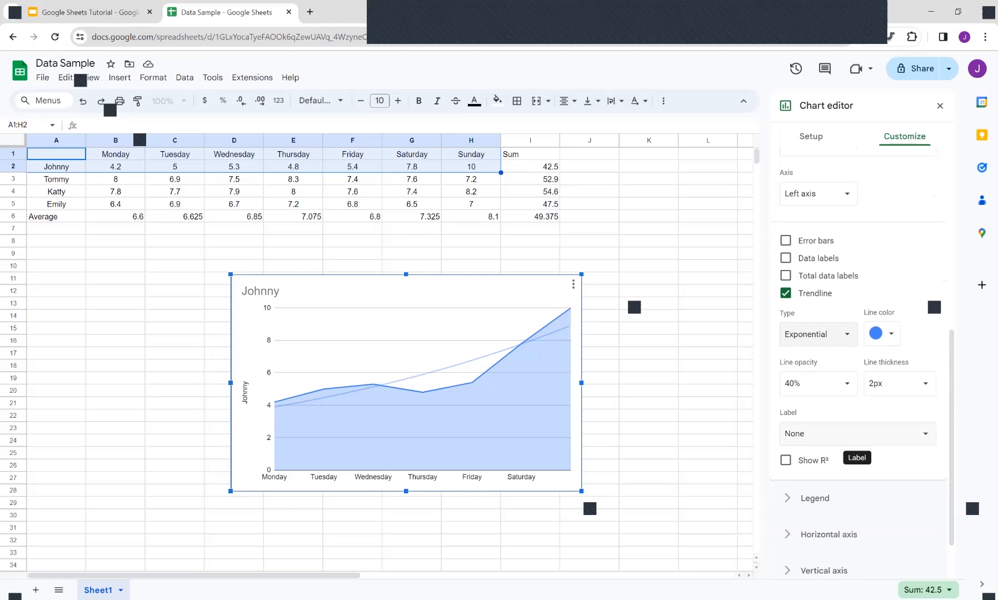
click(851, 440)
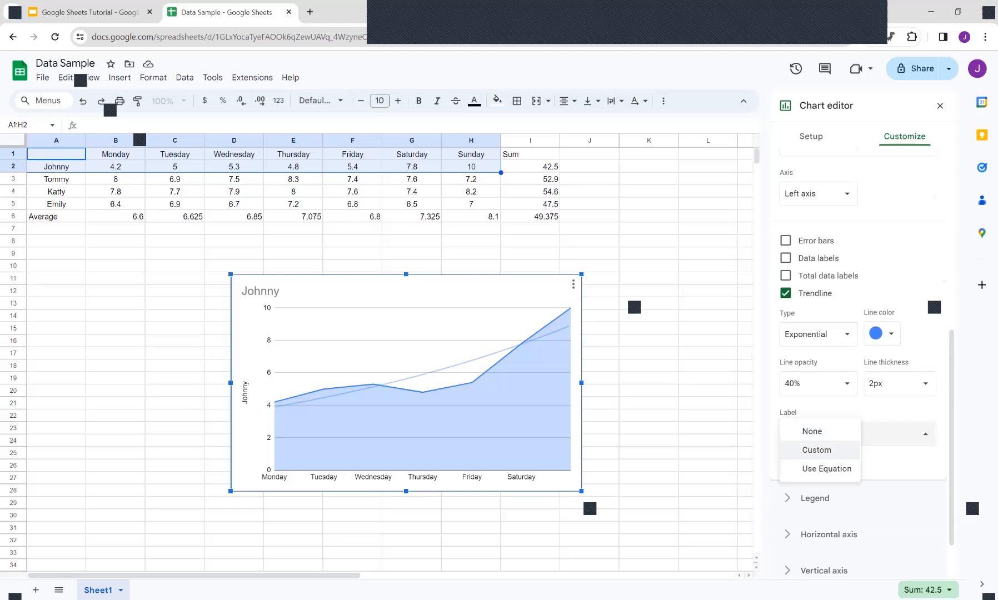
click(827, 468)
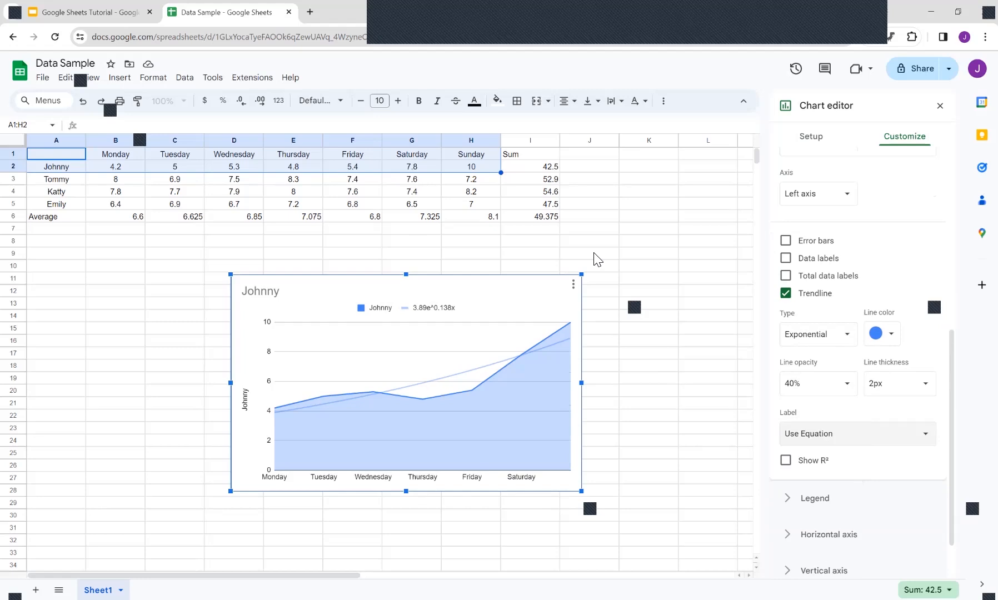
click(940, 106)
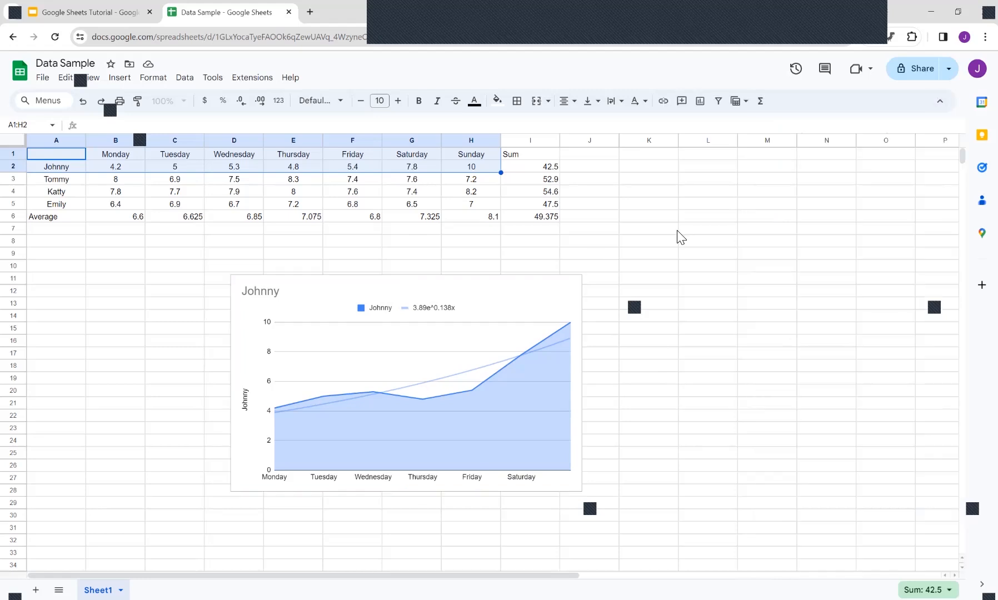